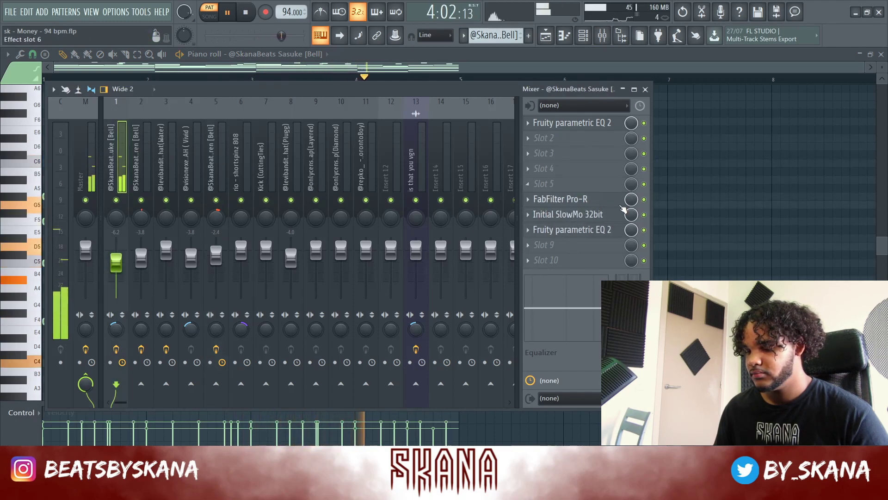
# - Stop playback and review the effects chain on the Sasuke [Bell] mixer channel
pyautogui.press('F9')
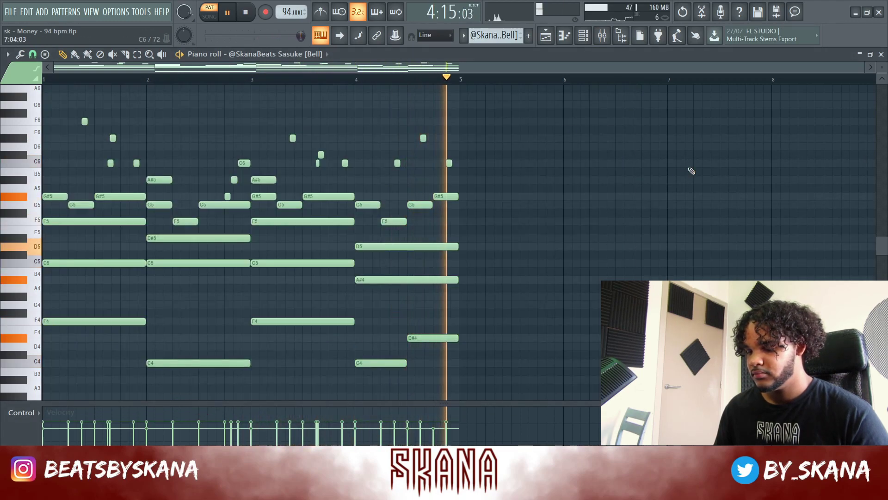
pyautogui.press('space')
pyautogui.press('F9')
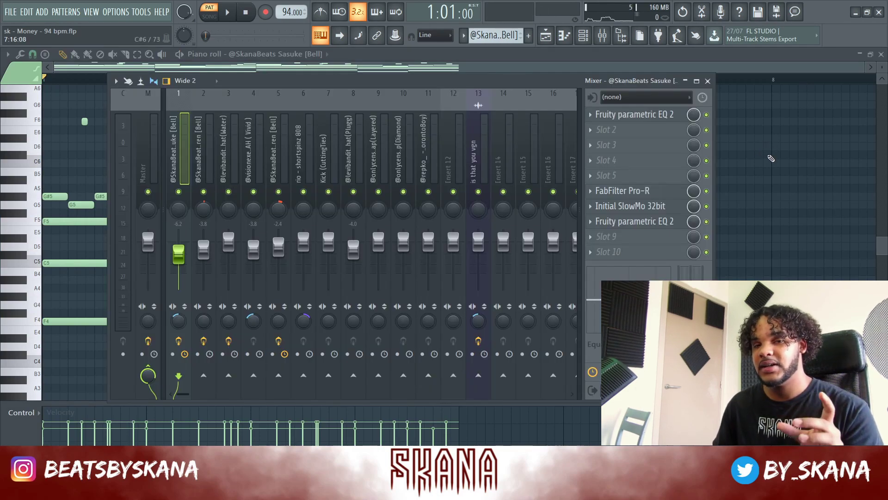
pyautogui.press('F9')
pyautogui.click(603, 39)
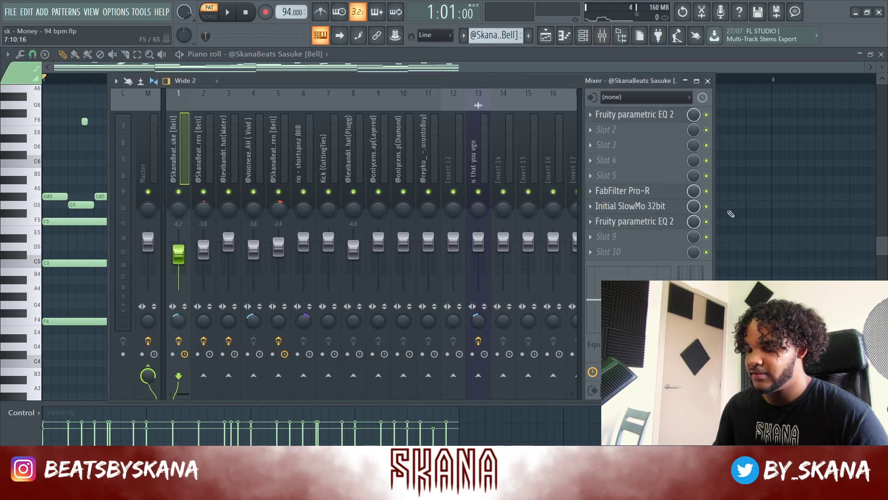
pyautogui.press('F9')
# - Play the Sasuke [Bell] melody in the piano roll and examine the notes in its last two bars
pyautogui.press('space')
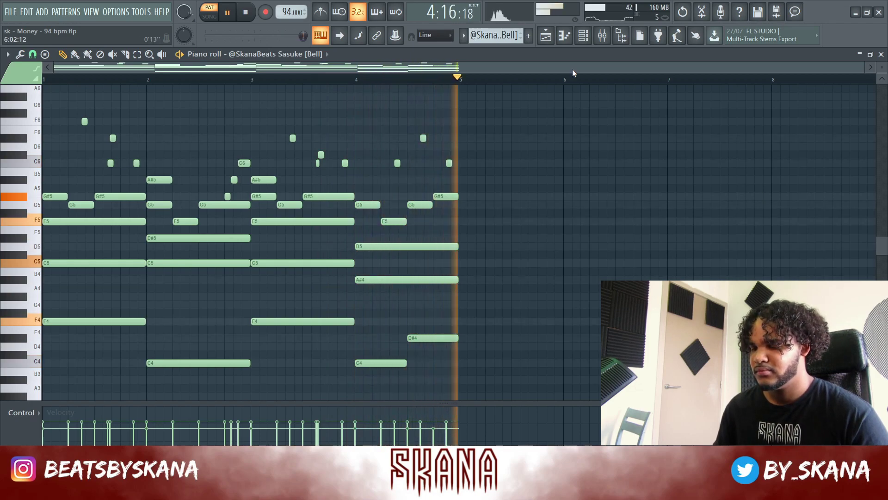
pyautogui.press('space')
pyautogui.scroll(3, 340, 267)
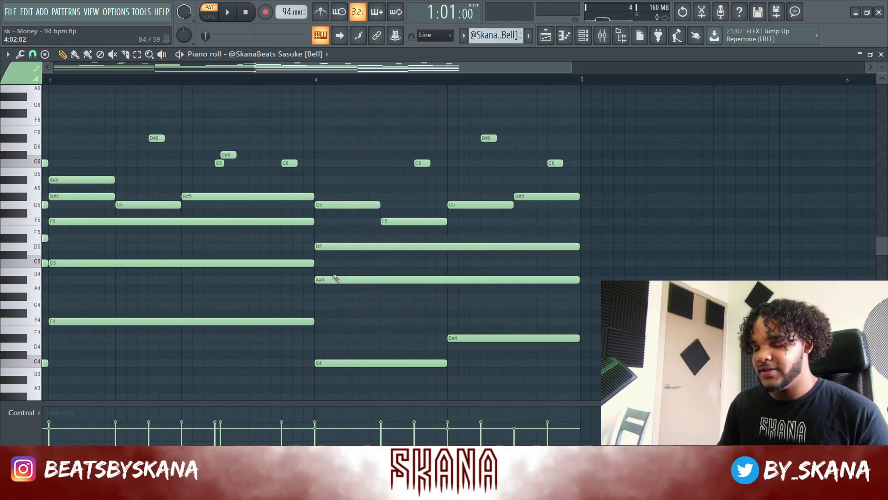
pyautogui.scroll(-3, 342, 277)
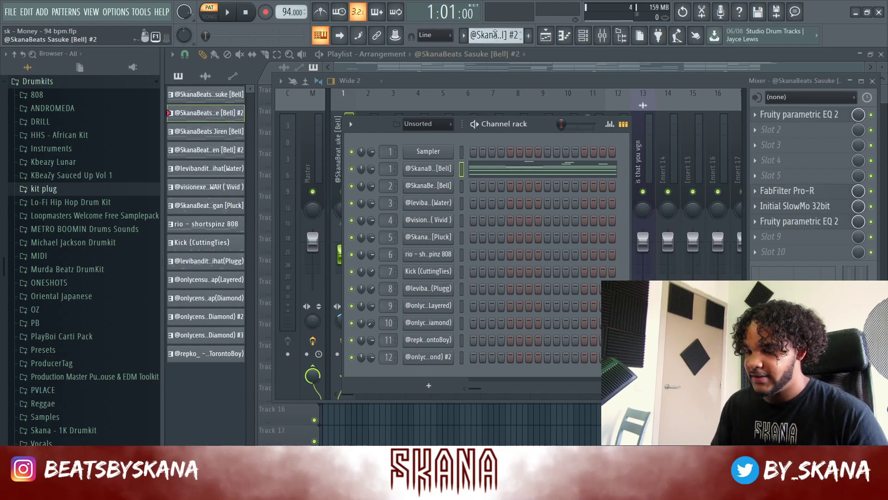
# - Play the Jiren [Bell] pattern in the piano roll and check the effects on its mixer channel
pyautogui.scroll(-1, 498, 37)
pyautogui.click(502, 187)
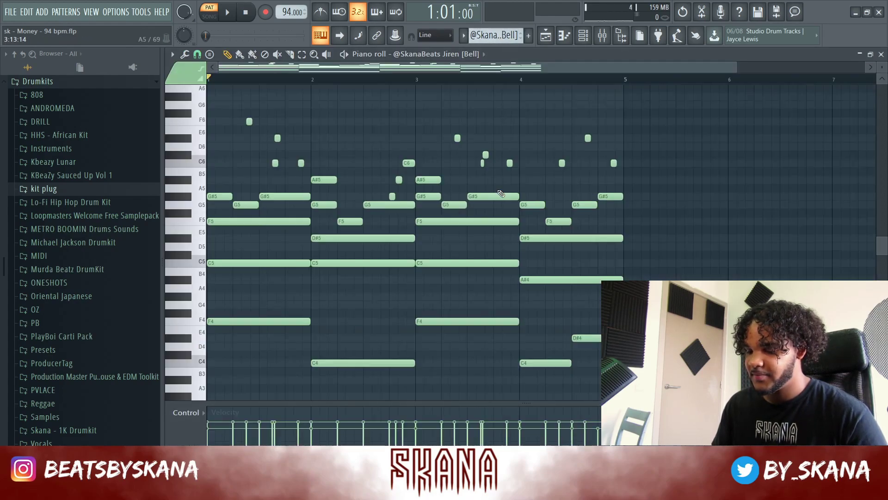
pyautogui.press('space')
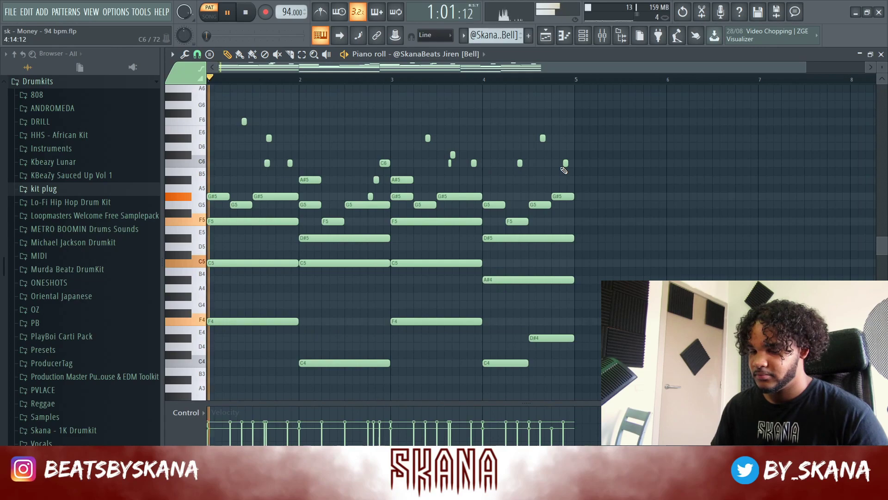
pyautogui.click(603, 36)
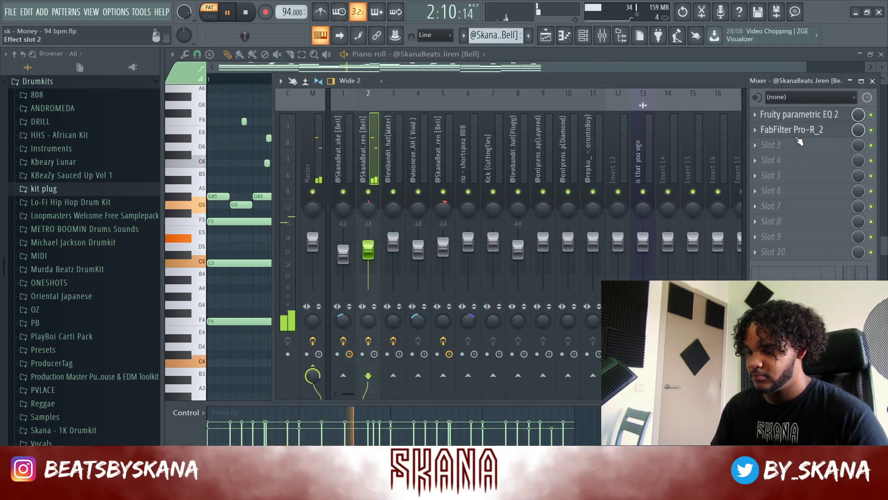
pyautogui.press('F9')
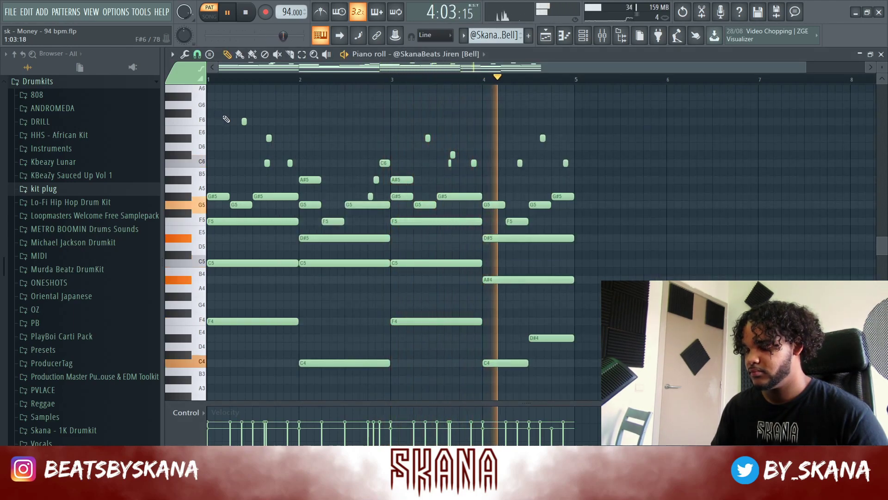
pyautogui.click(243, 121)
pyautogui.press('space')
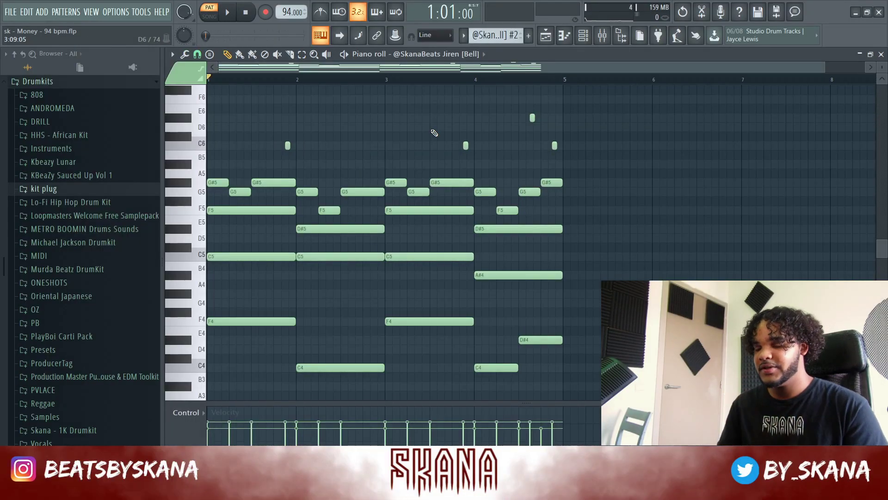
# - Isolate the Sasuke and Jiren bell tracks (Tracks 1 and 2) in the playlist and play them together from bar 9
pyautogui.click(880, 55)
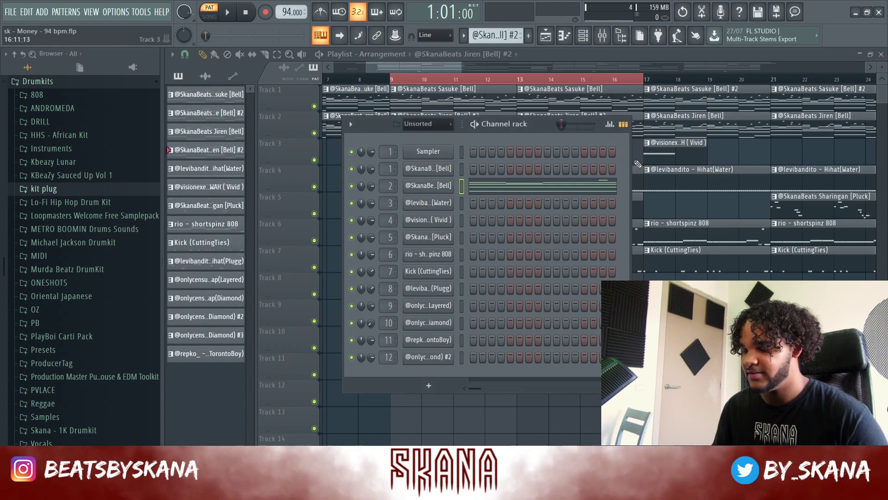
pyautogui.press('F6')
pyautogui.rightClick(314, 134)
pyautogui.click(314, 106)
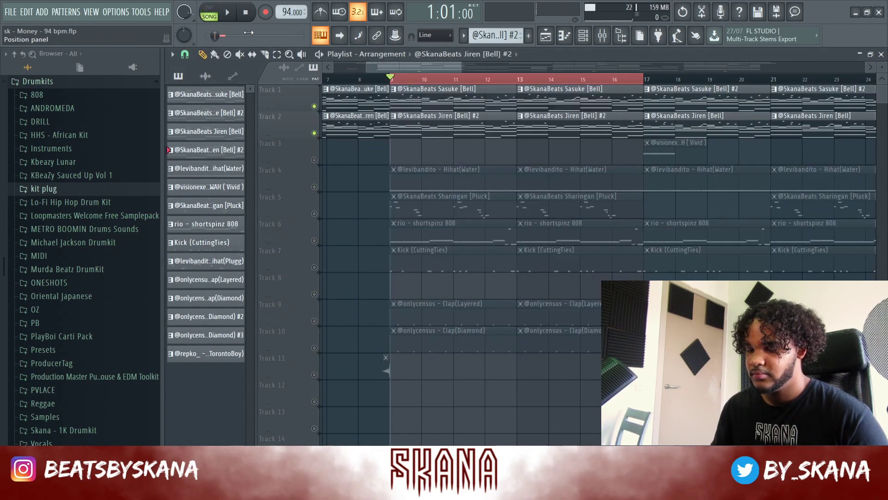
pyautogui.press('space')
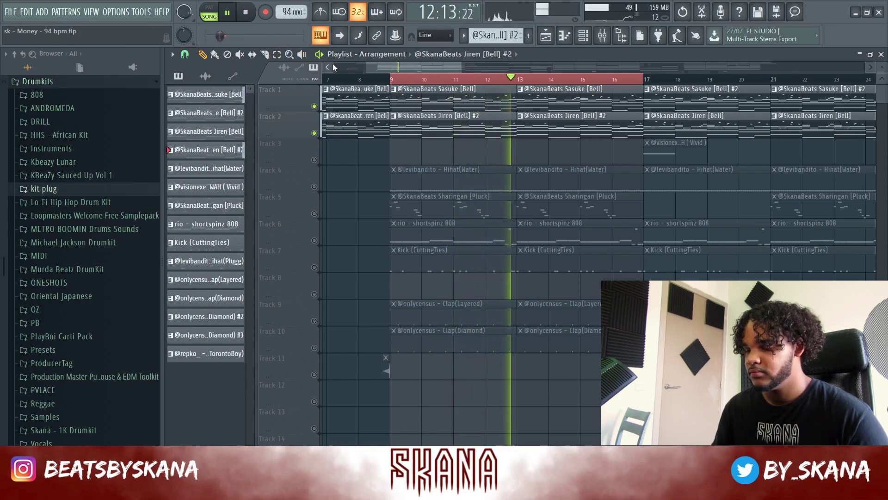
pyautogui.press('space')
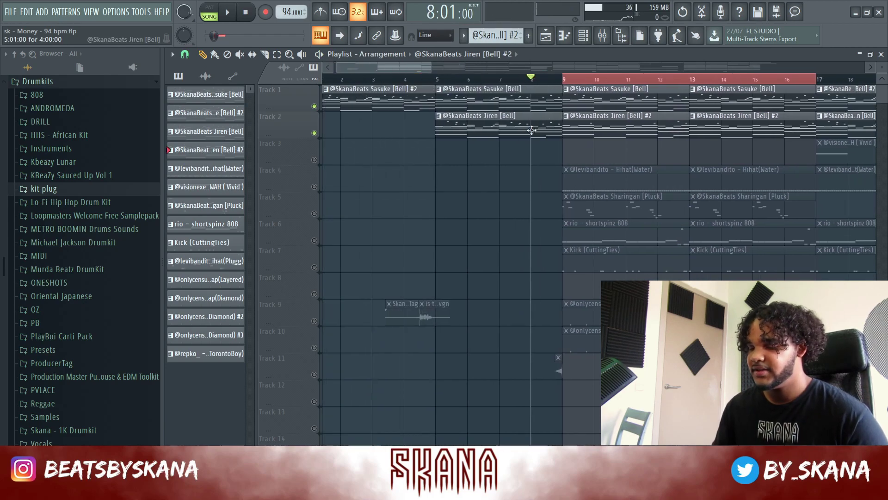
# - Unmute the Clap(Layered) and Clap(Diamond) tracks, Tracks 9 and 10, in the playlist
pyautogui.scroll(-1, 532, 130)
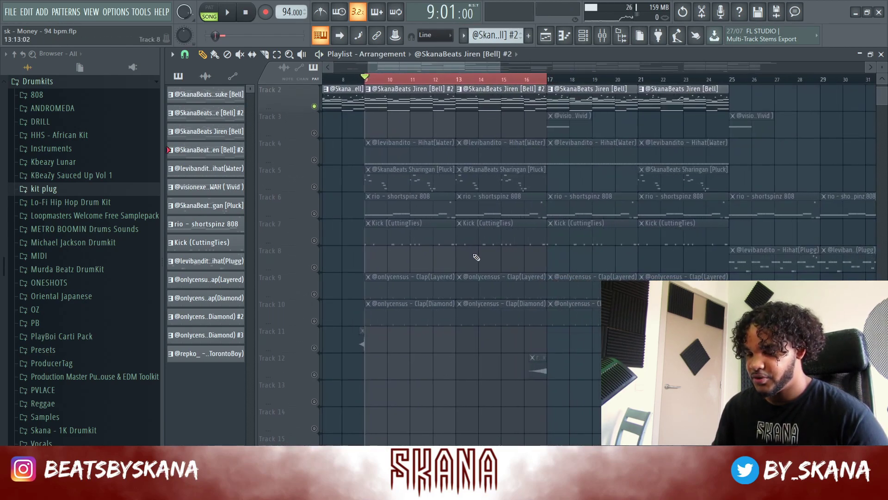
pyautogui.scroll(1, 396, 241)
pyautogui.scroll(2, 356, 246)
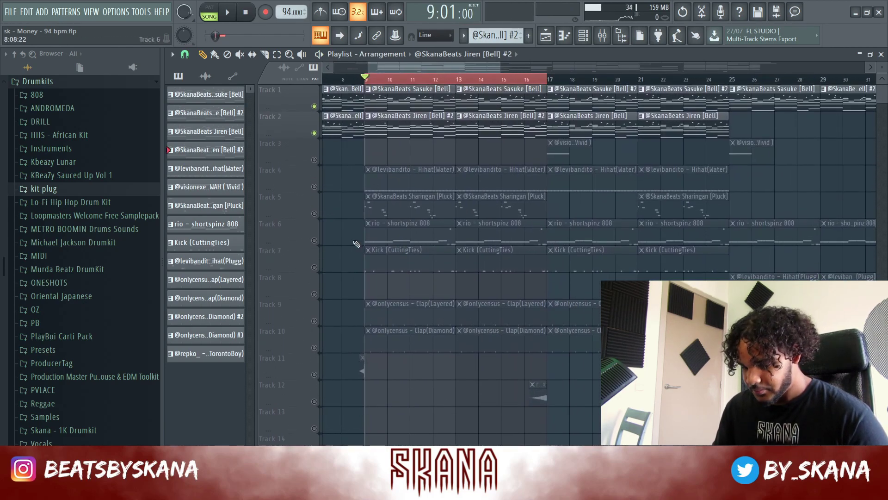
pyautogui.click(315, 321)
pyautogui.click(314, 348)
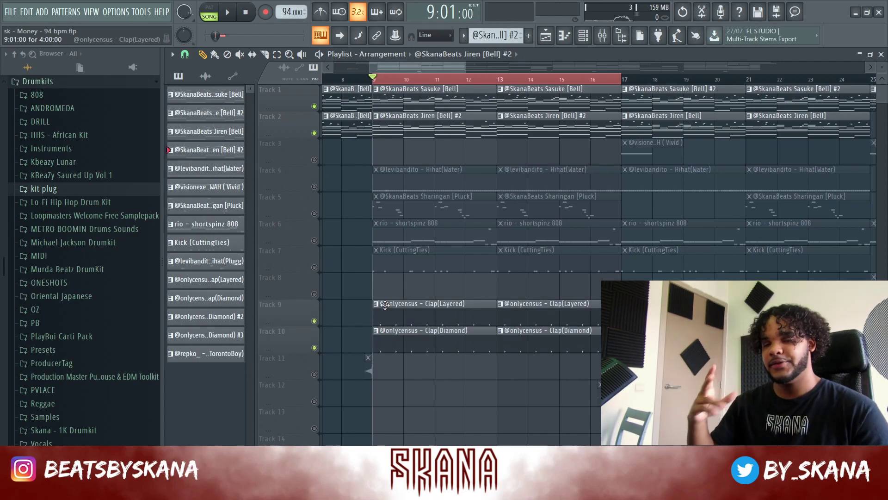
# - Mute the Clap(Diamond) track and play only the layered clap with the bell melodies
pyautogui.click(314, 347)
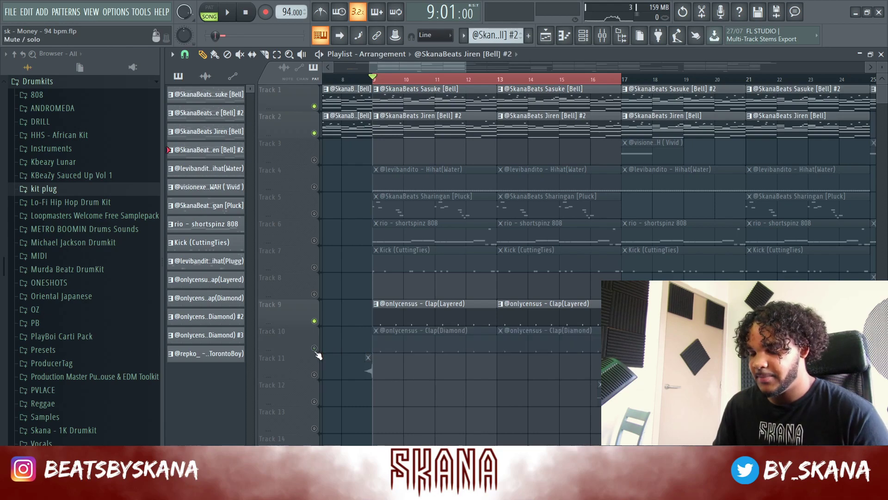
pyautogui.hscroll(-5, 319, 354)
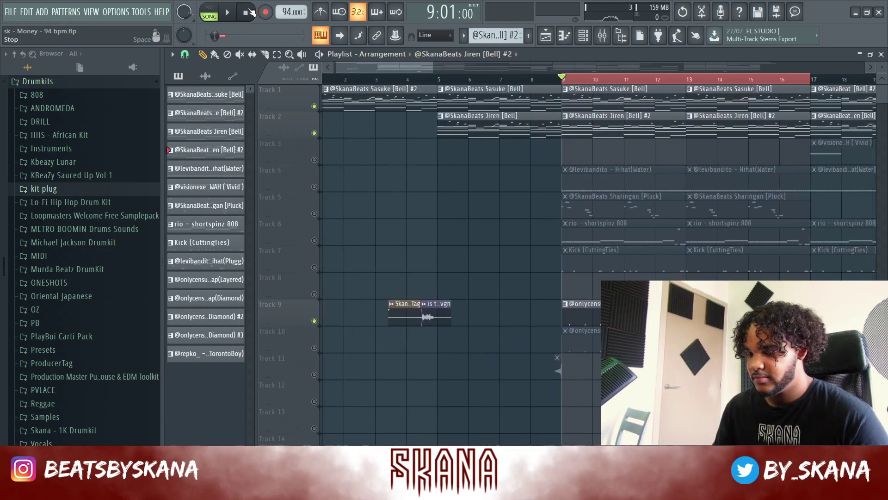
pyautogui.press('space')
pyautogui.scroll(3, 626, 253)
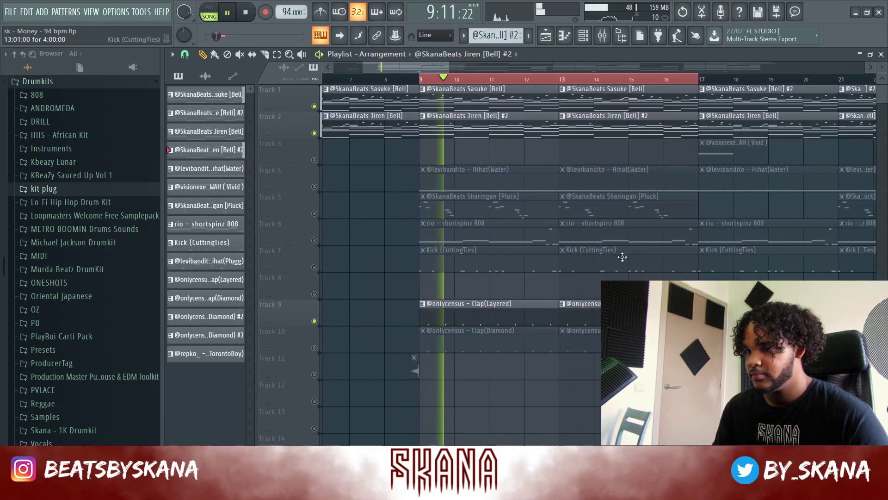
pyautogui.press('space')
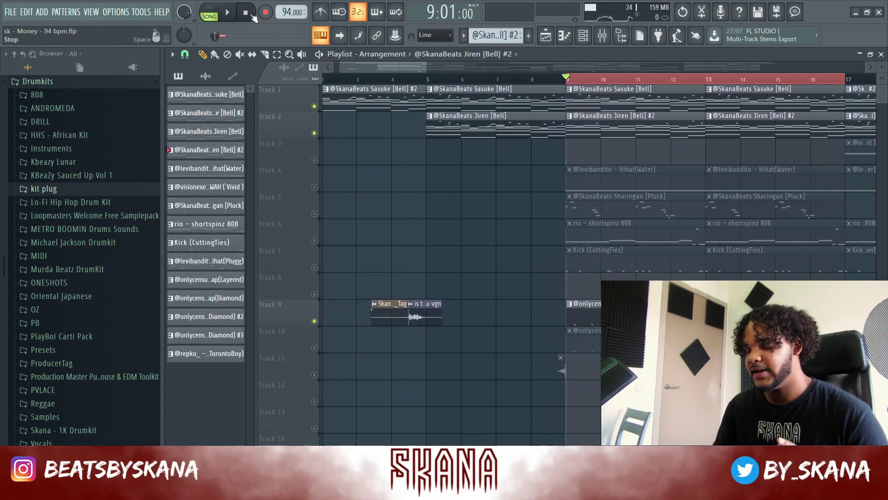
# - Unmute the Clap(Diamond) track and play both claps with the bells, starting from bar 8
pyautogui.press('space')
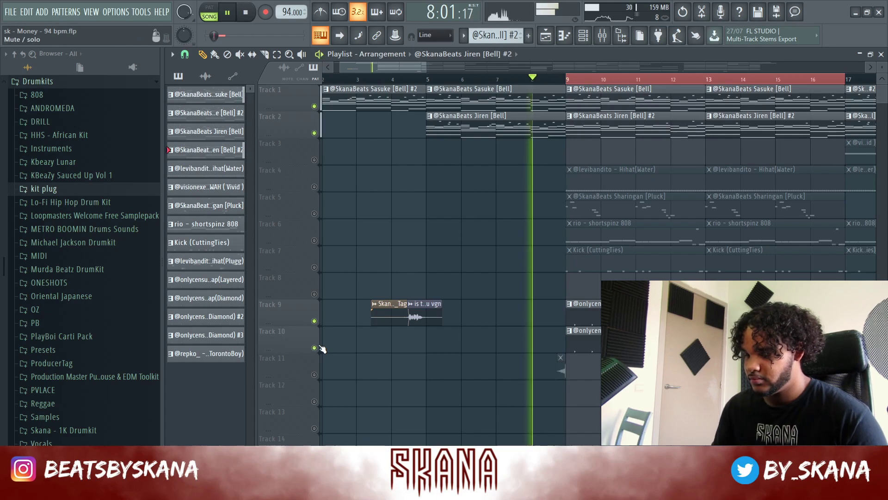
pyautogui.press('space')
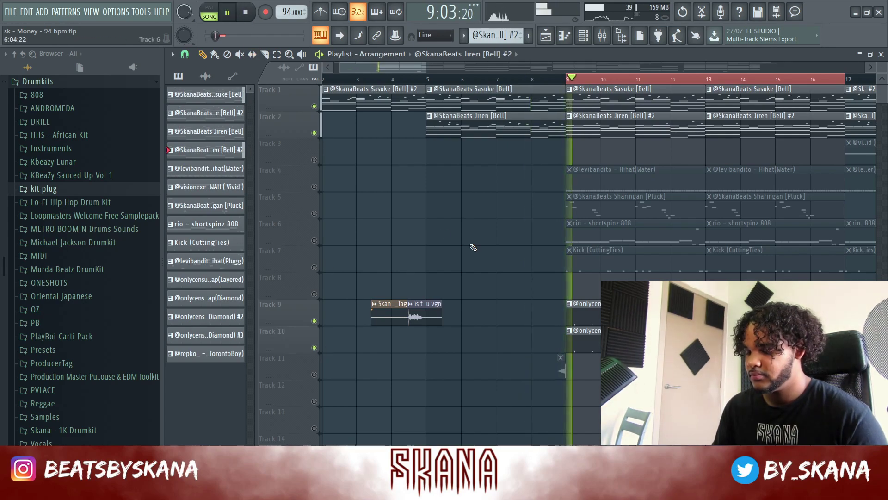
pyautogui.scroll(1, 495, 254)
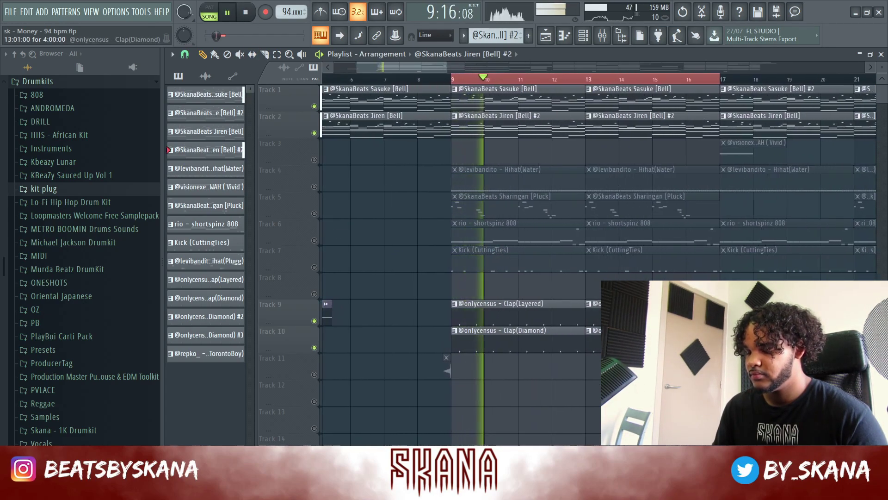
# - Mute the Clap(Layered) track to hear the diamond clap by itself, and unmute it after stopping playback
pyautogui.click(315, 321)
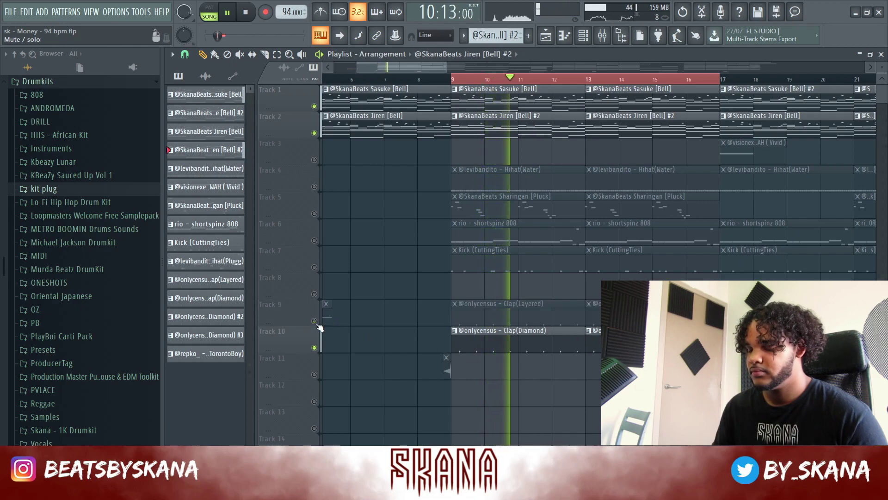
pyautogui.press('space')
pyautogui.click(315, 321)
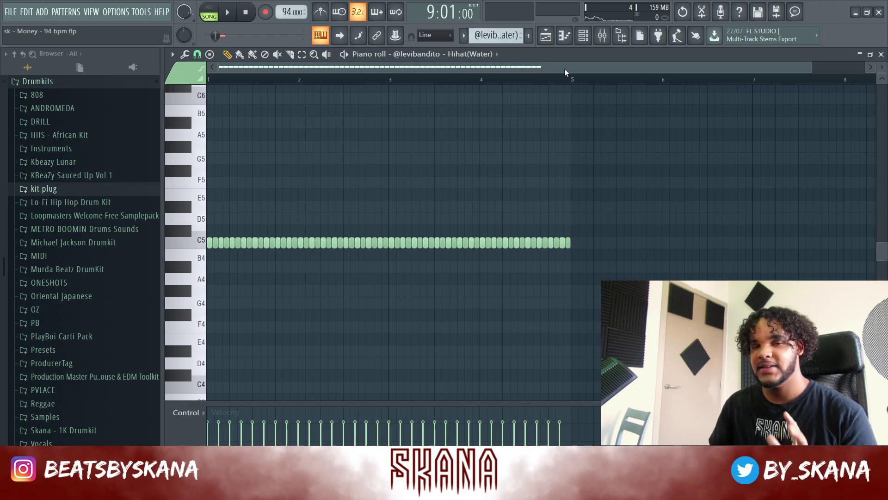
# - Check the Hihat(Water) channel in the channel rack and mixer, and play it with its Looperator effect bypassed
pyautogui.click(582, 37)
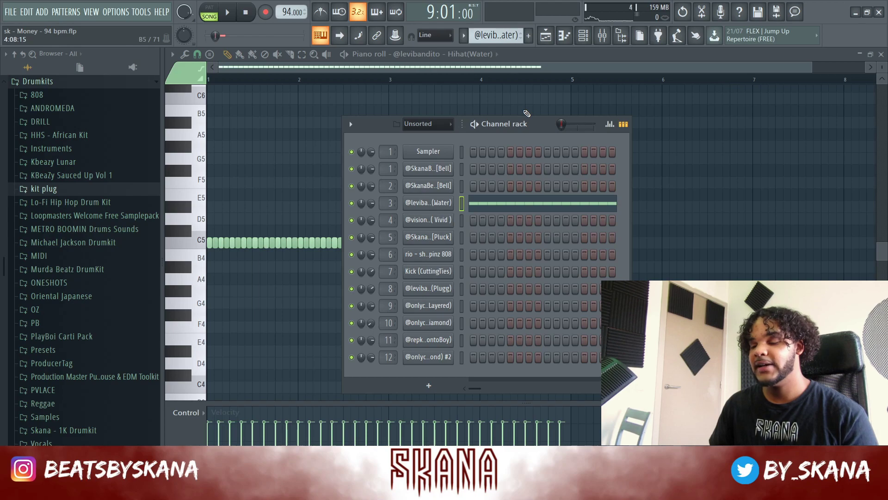
pyautogui.press('F6')
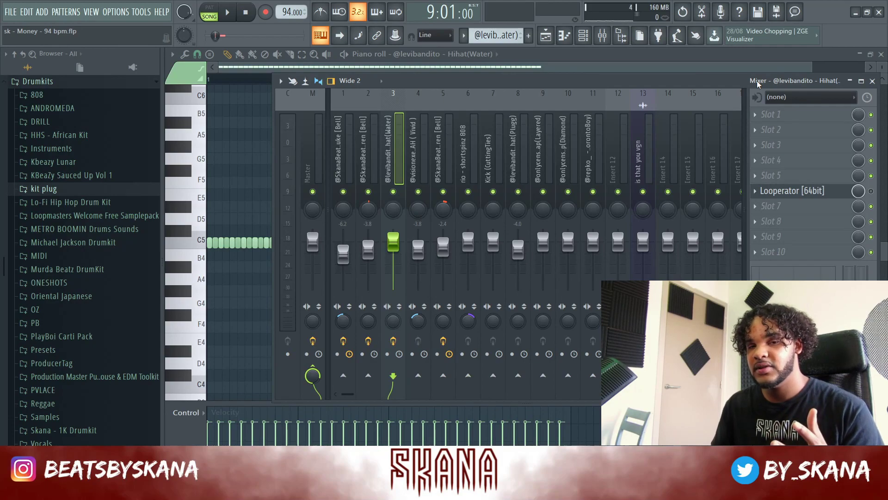
pyautogui.press('space')
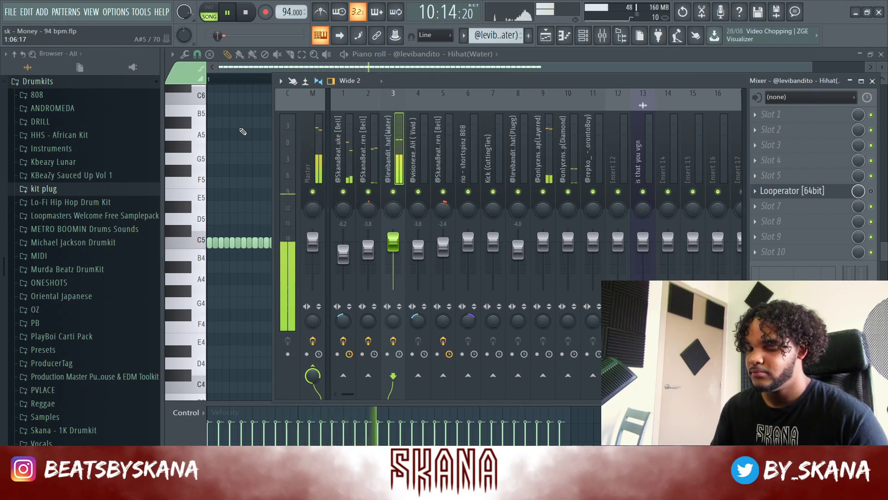
pyautogui.press('space')
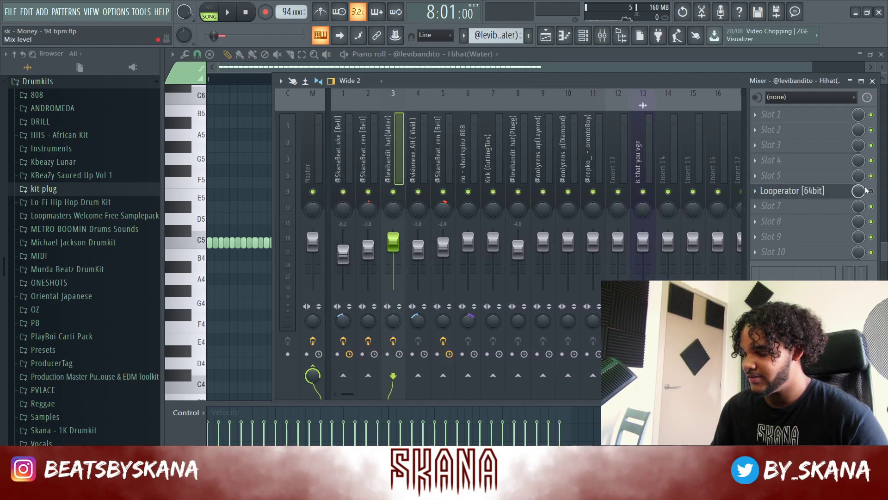
# - Enable Looperator on the Hihat(Water) mixer channel, view its Moderat preset during playback, and return to the playlist
pyautogui.press('space')
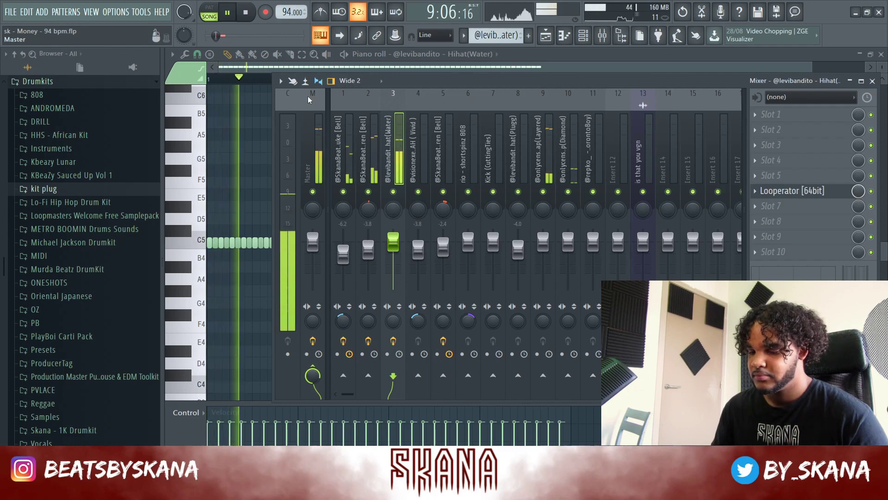
pyautogui.click(828, 197)
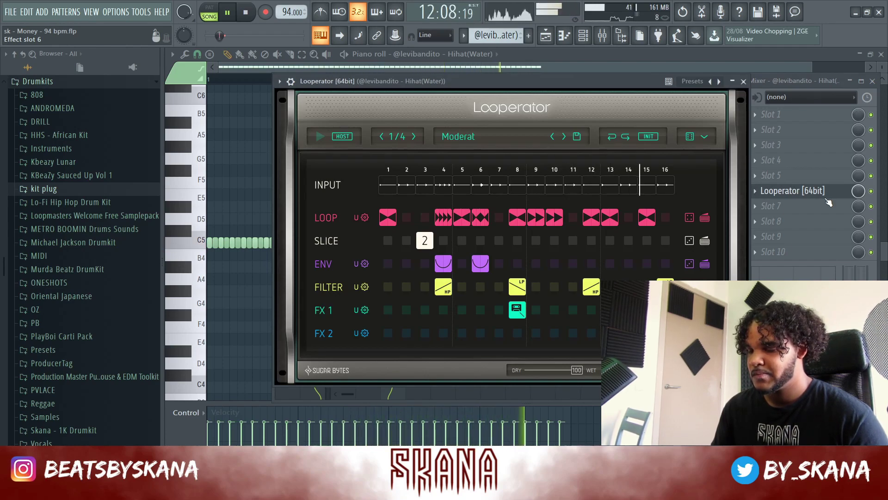
pyautogui.click(224, 144)
pyautogui.press('space')
pyautogui.press('F5')
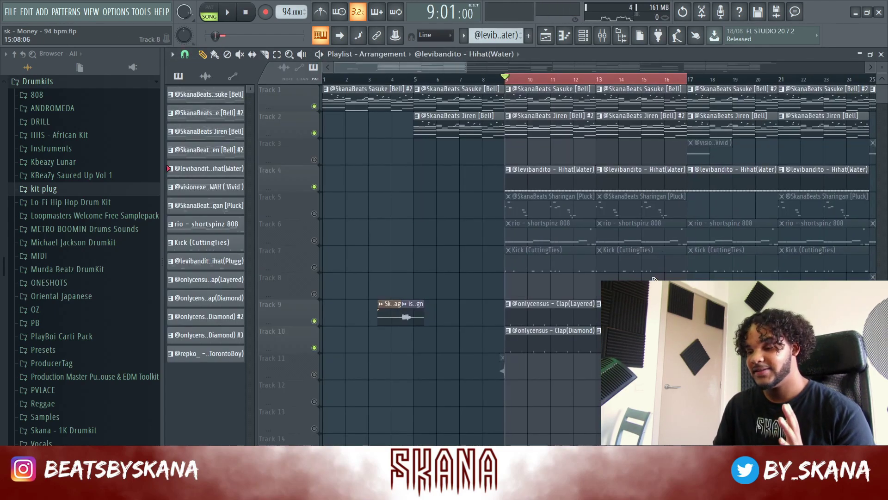
pyautogui.scroll(2, 317, 249)
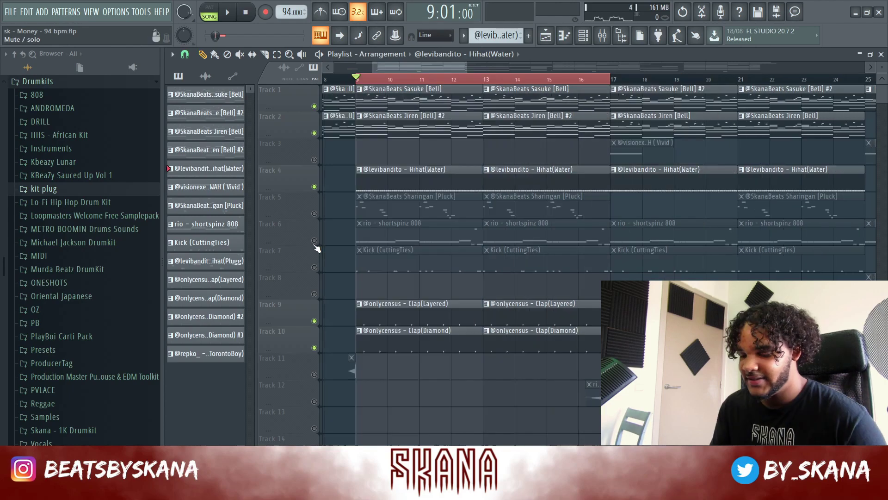
# - Unmute the rio - shortspinz 808 track, view its notes in the piano roll during playback, and return to the playlist
pyautogui.click(315, 241)
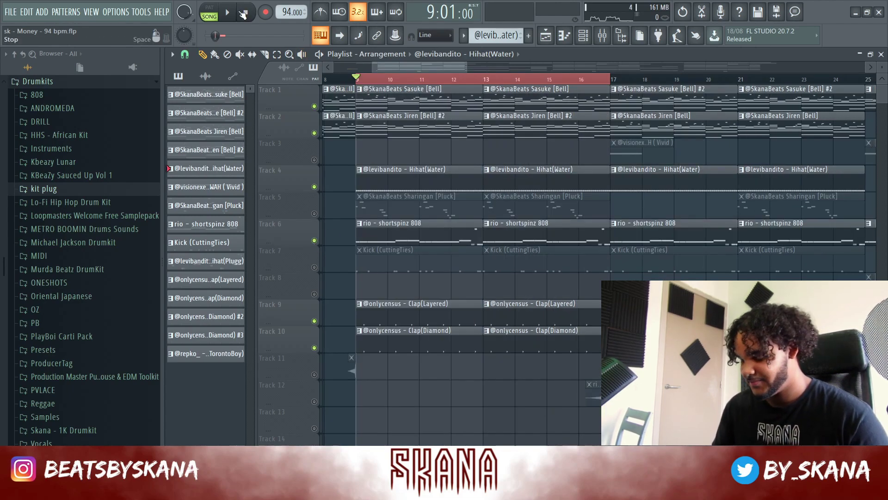
pyautogui.click(243, 14)
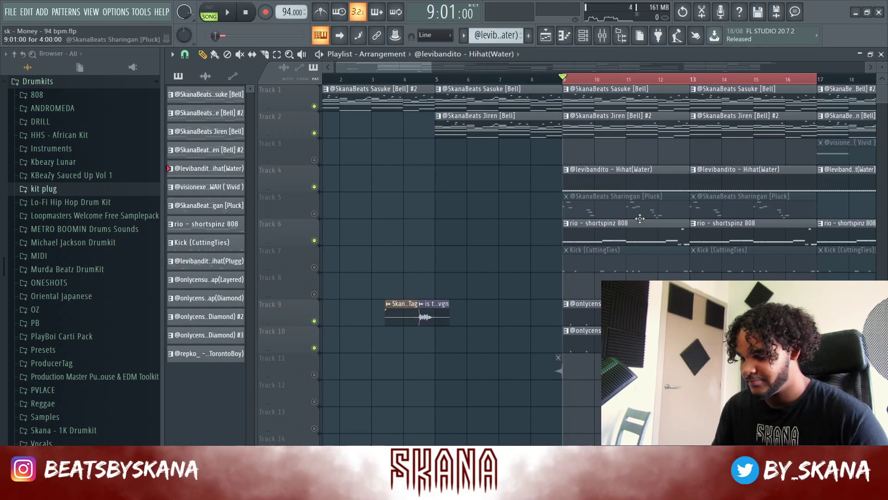
pyautogui.press('F6')
pyautogui.press('F7')
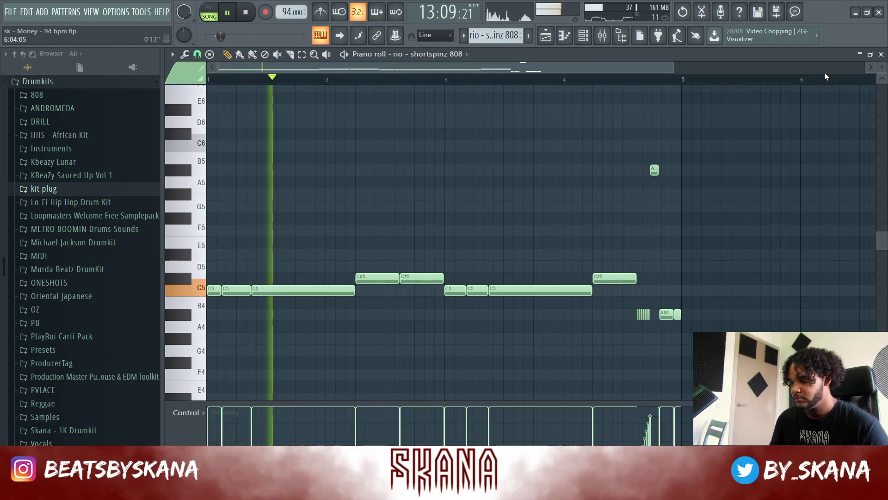
pyautogui.click(880, 54)
pyautogui.press('F6')
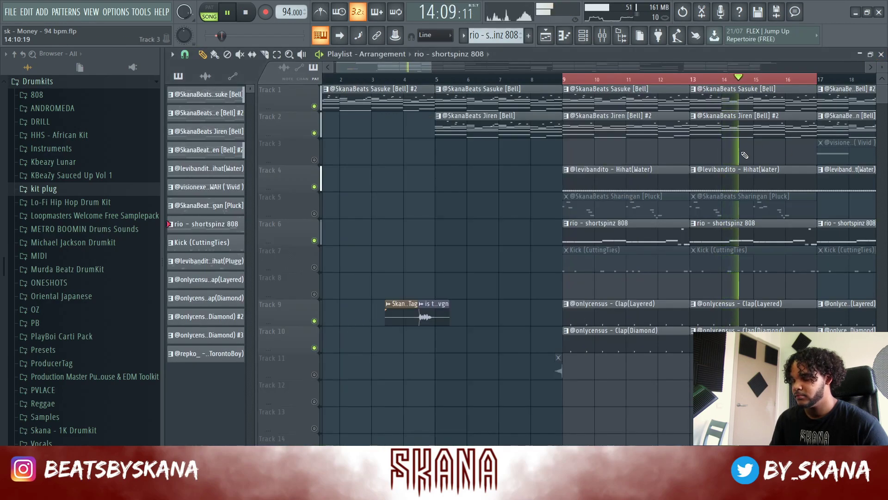
pyautogui.scroll(-2, 729, 208)
pyautogui.press('space')
pyautogui.press('Left')
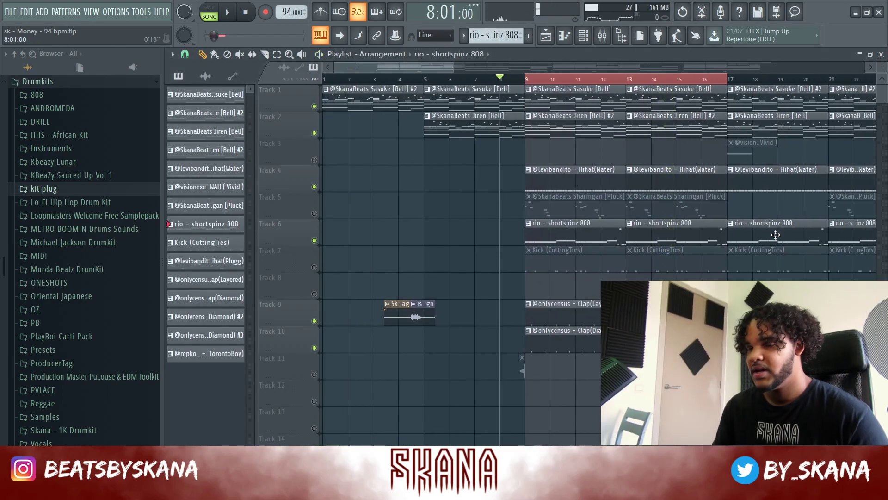
# - Unmute the Kick(CuttingTies) track and view its pattern in the piano roll while the song plays
pyautogui.click(314, 267)
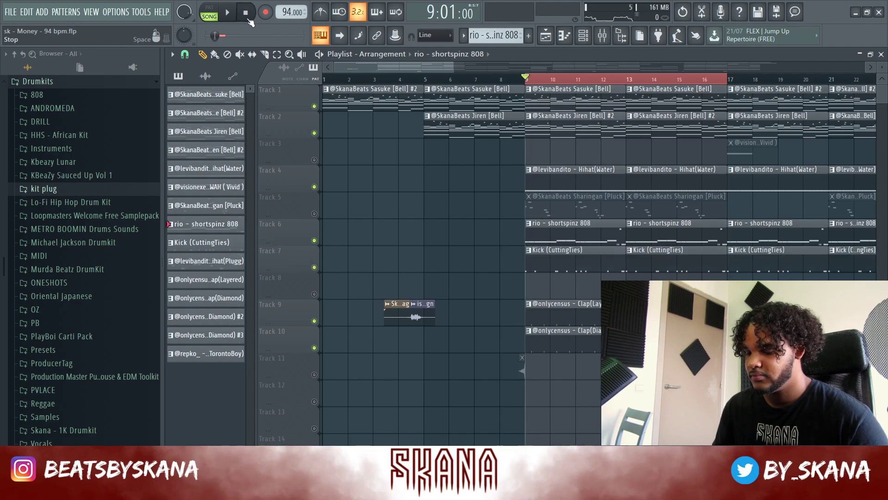
pyautogui.press('space')
pyautogui.doubleClick(596, 258)
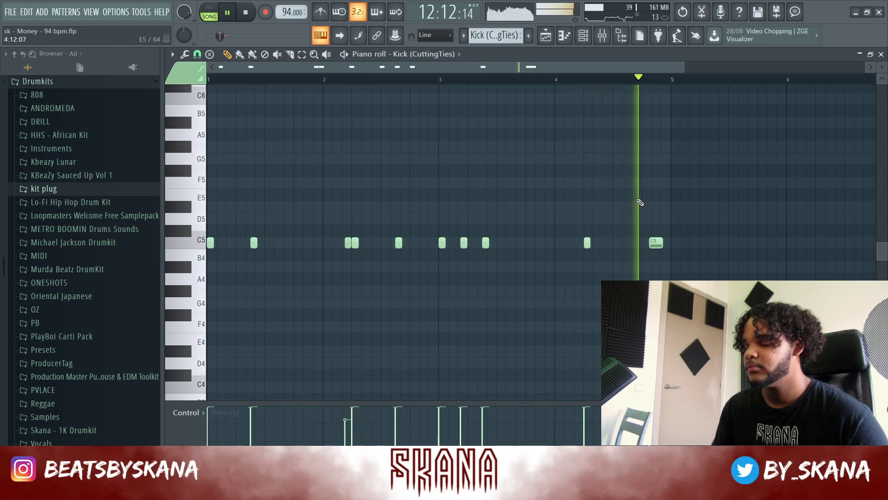
pyautogui.click(880, 55)
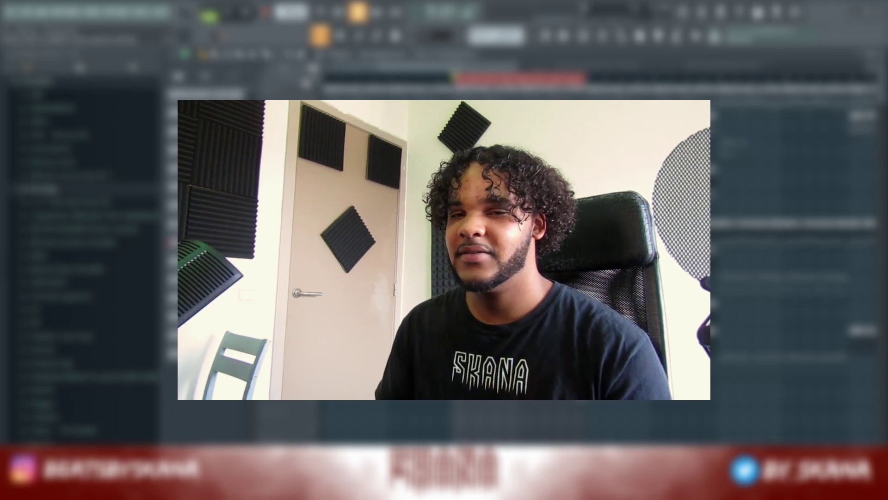
# - Unmute the SkanaBeats Sharingan [Pluck] track and play its pattern by itself in the piano roll
pyautogui.click(314, 214)
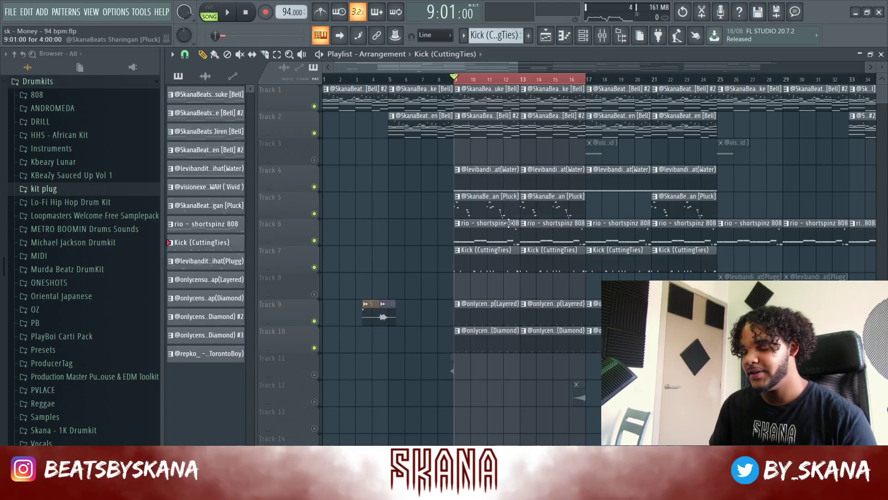
pyautogui.scroll(3, 509, 223)
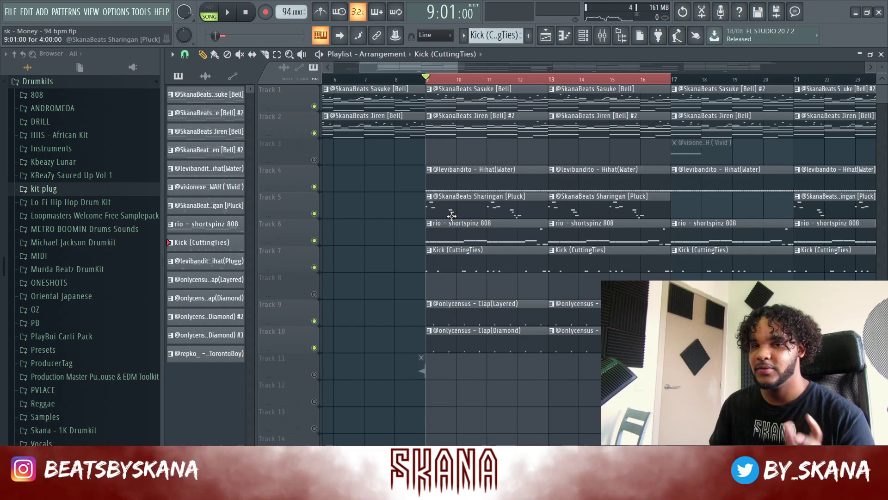
pyautogui.doubleClick(516, 204)
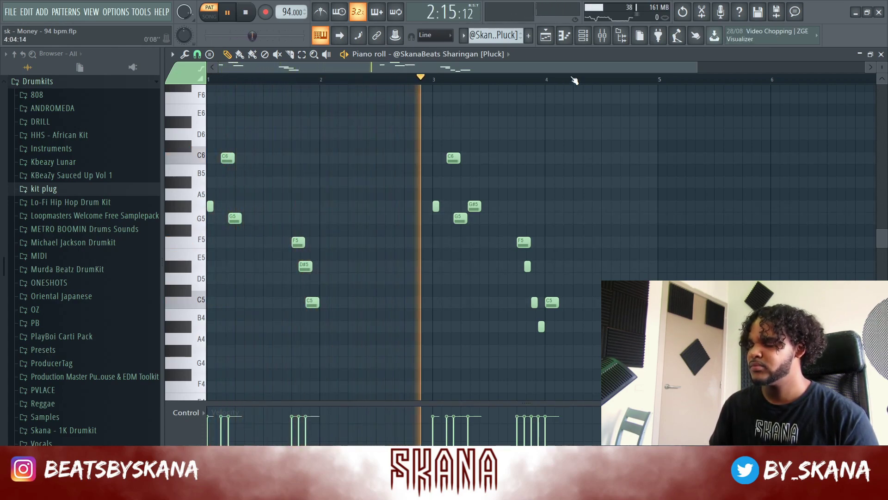
# - Check the pluck's effects on its mixer channel, and play the looped section with all unmuted layers in the playlist
pyautogui.click(602, 37)
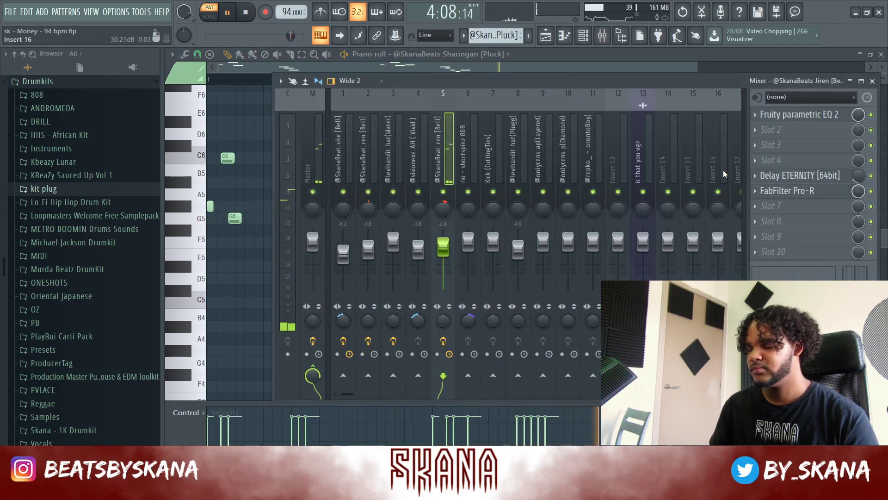
pyautogui.press('space')
pyautogui.press('F9')
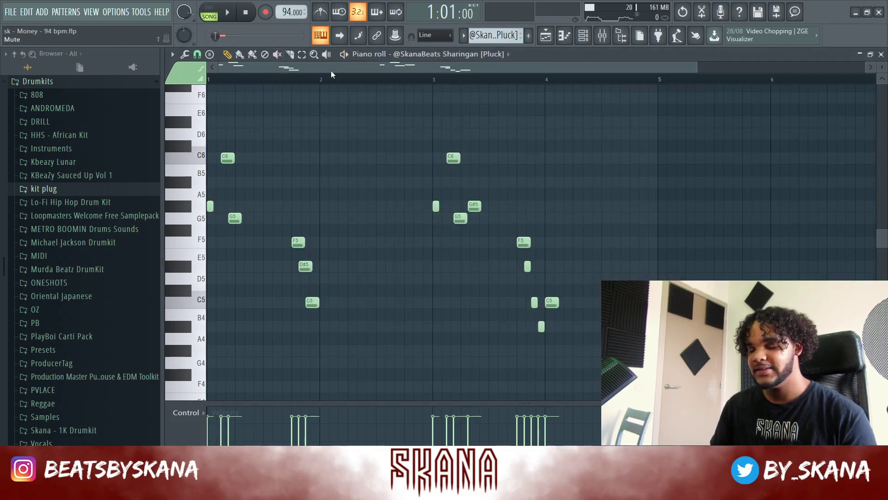
pyautogui.press('F5')
pyautogui.press('space')
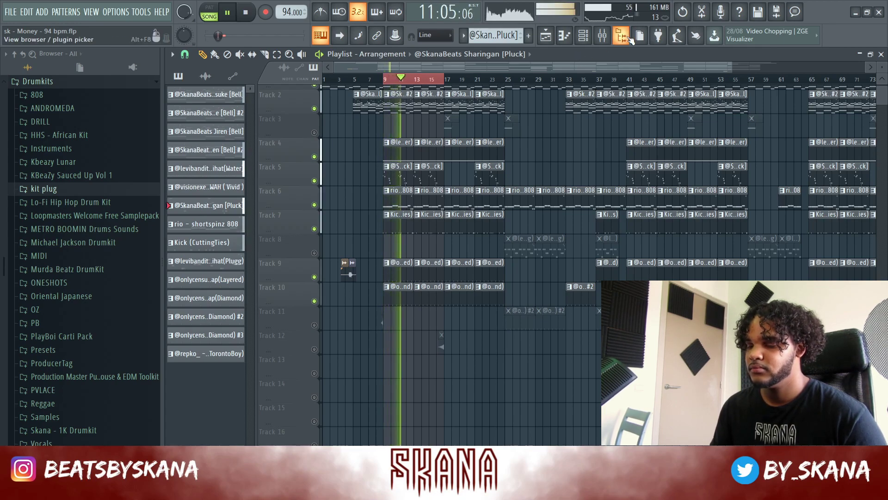
# - Hide the browser and unmute the remaining tracks, playing the arrangement from bar 16
pyautogui.click(631, 38)
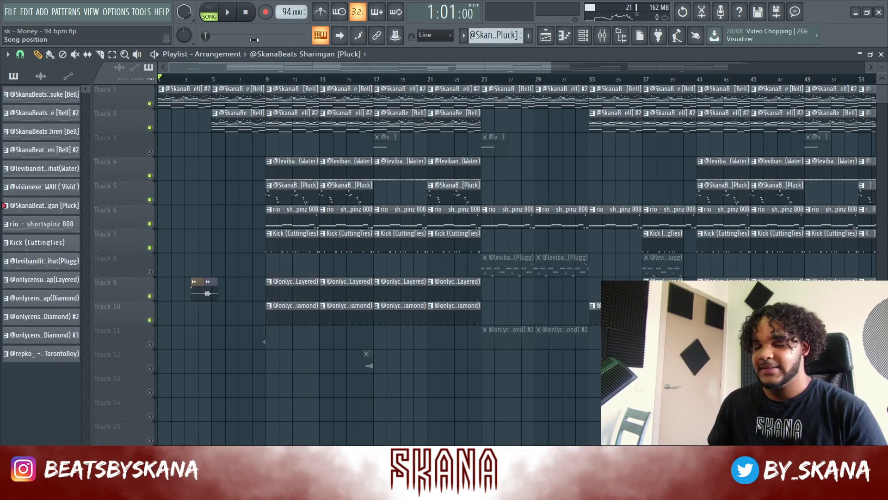
pyautogui.keyDown('alt'); pyautogui.scroll(2, 168, 214); pyautogui.keyUp('alt')
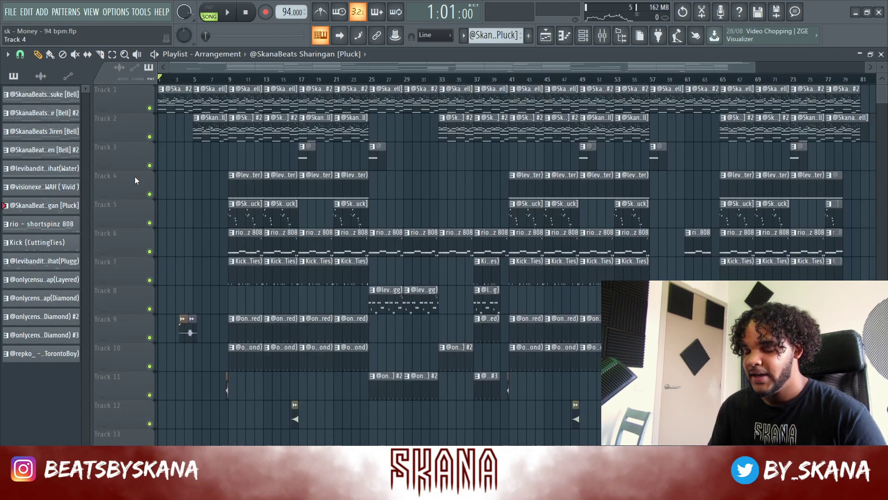
pyautogui.scroll(4, 515, 69)
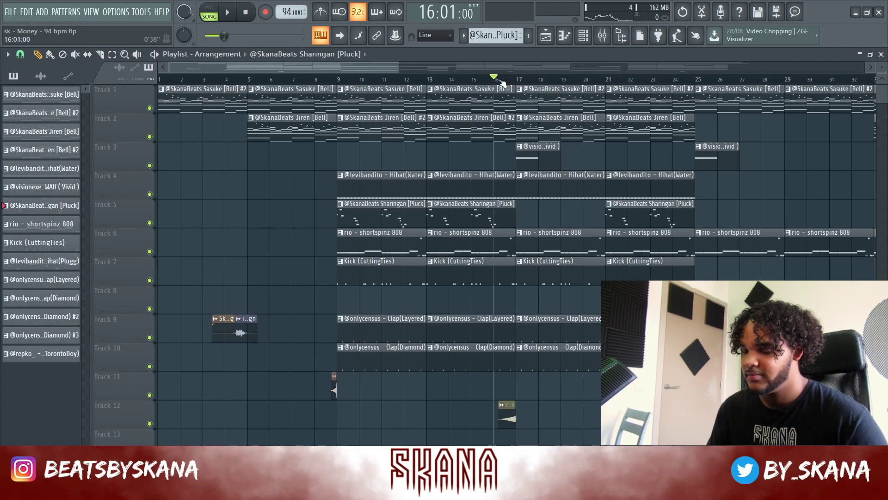
pyautogui.press('space')
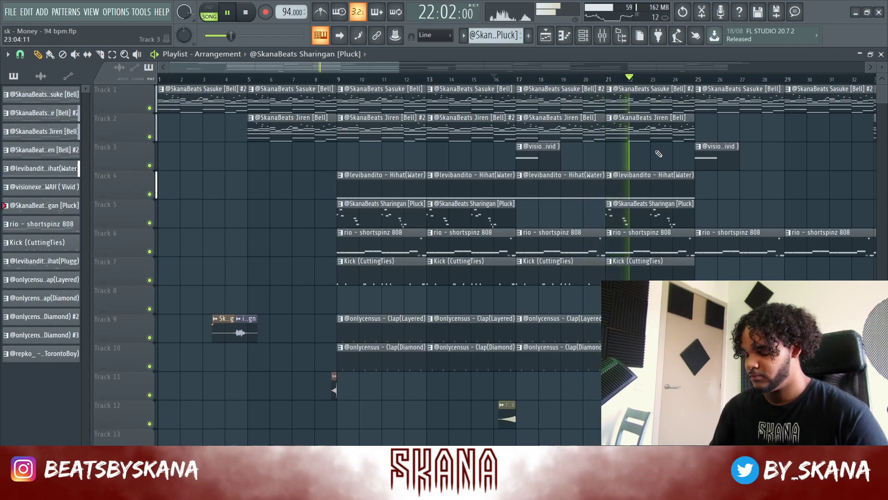
pyautogui.press('space')
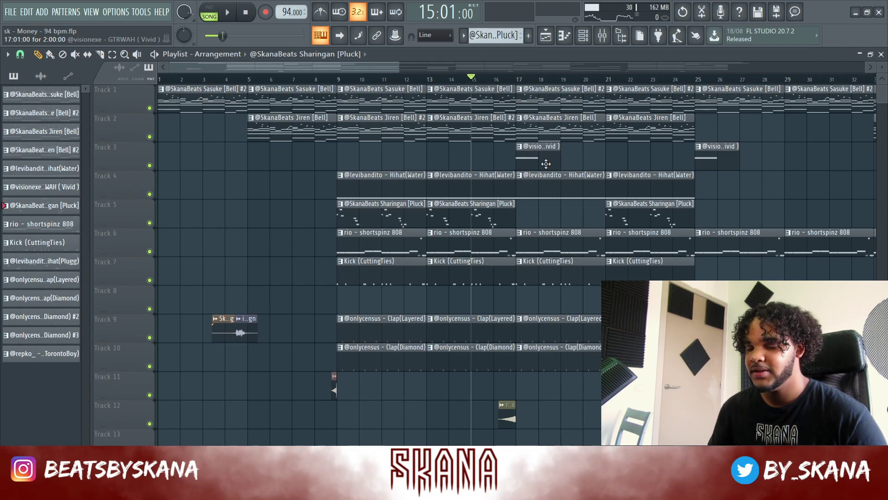
# - Look at the Make unique option for the Sasuke [Bell] clip at bar 13, and inspect the bar 17 clip's notes
pyautogui.scroll(3, 550, 111)
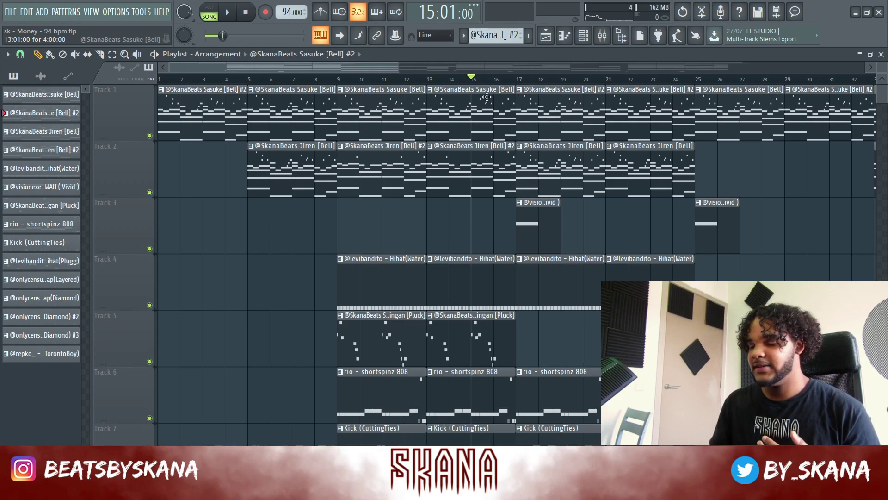
pyautogui.click(432, 89)
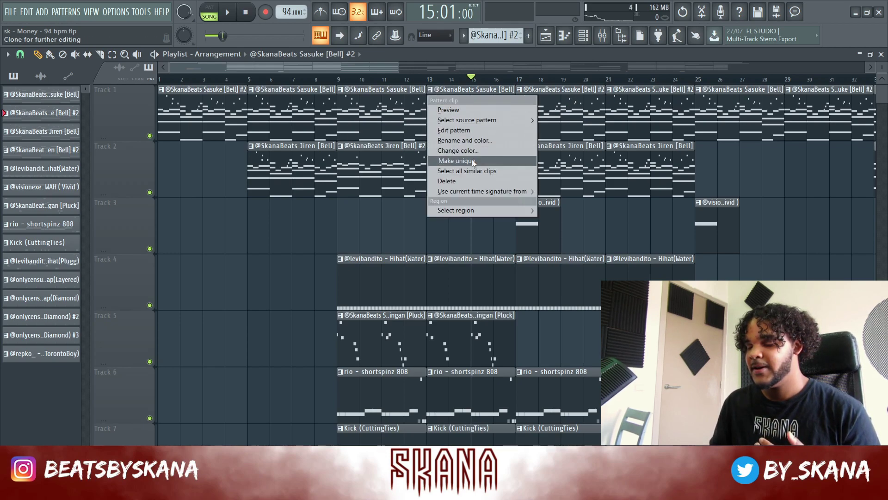
pyautogui.click(476, 235)
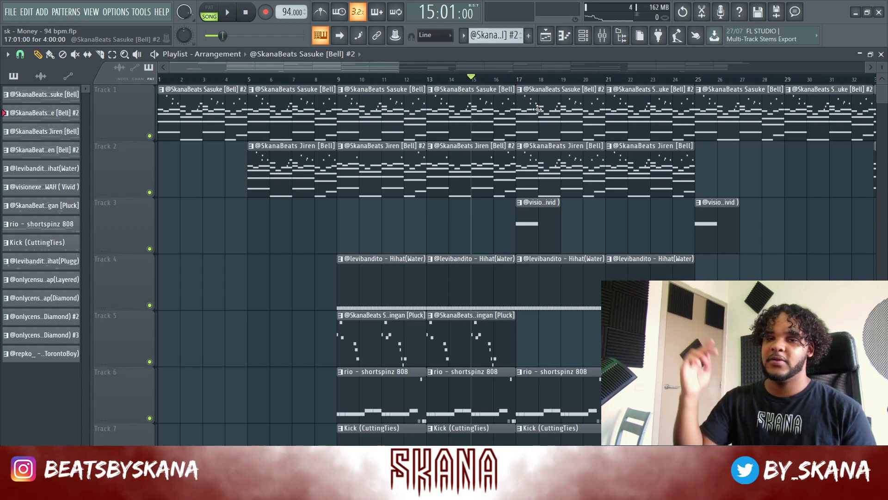
pyautogui.doubleClick(557, 119)
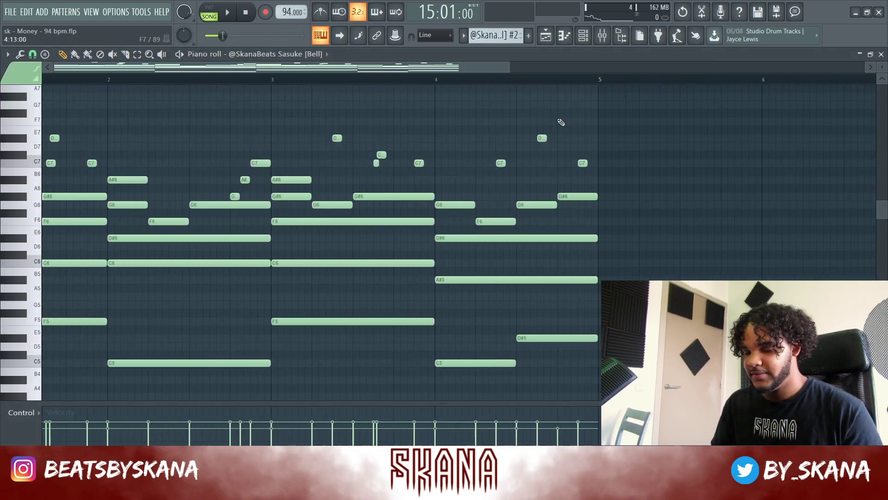
# - View the Hihat(Plugg) notes in the piano roll and play the section at bars 25 to 32 in the playlist
pyautogui.press('F7')
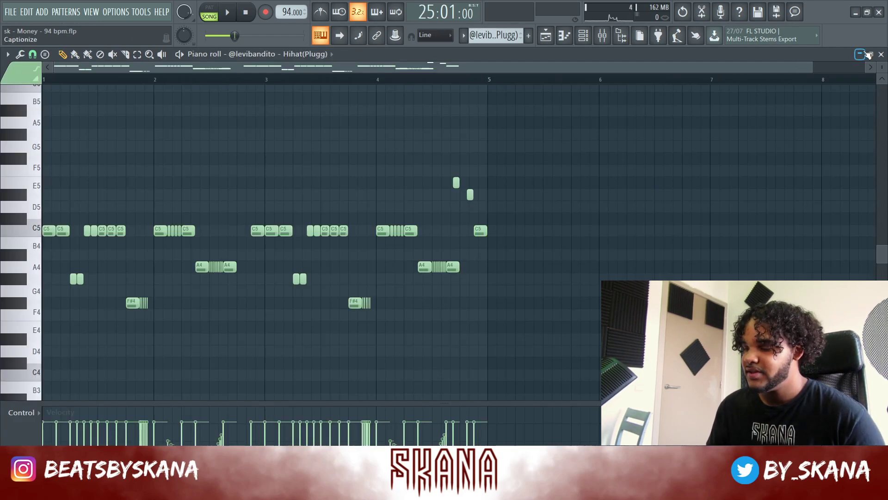
pyautogui.click(882, 55)
pyautogui.press('F6')
pyautogui.click(250, 14)
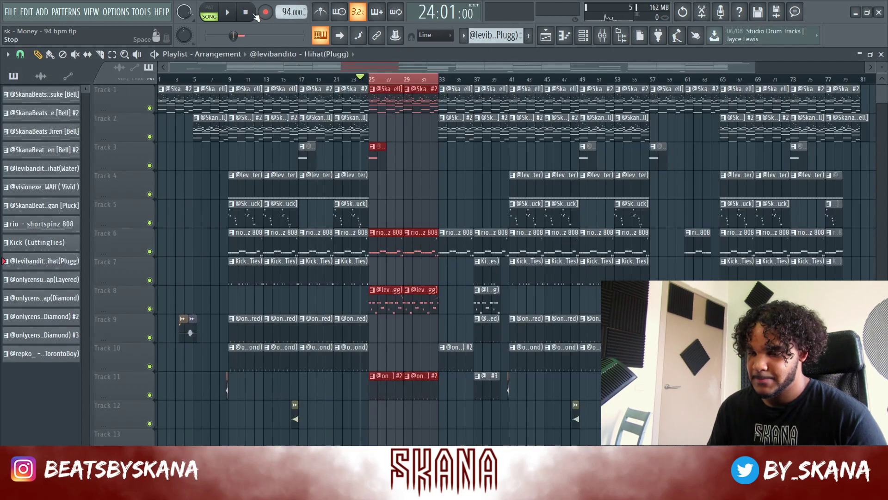
pyautogui.press('space')
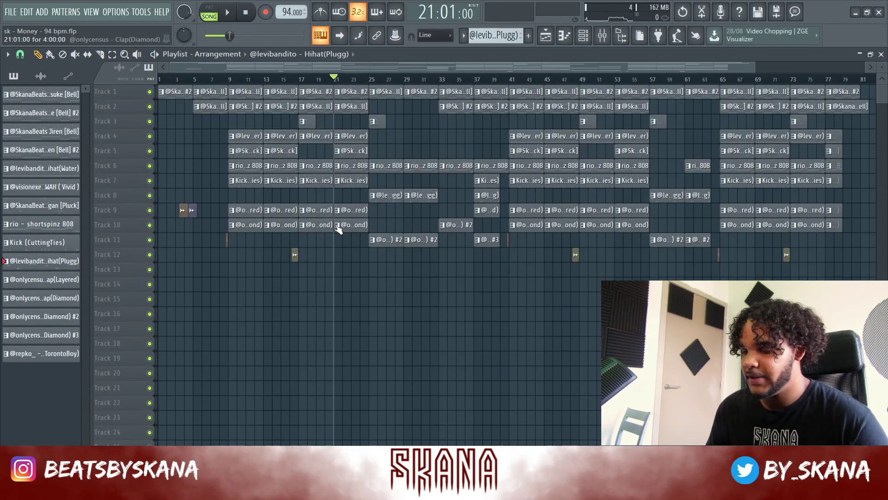
pyautogui.scroll(3, 337, 230)
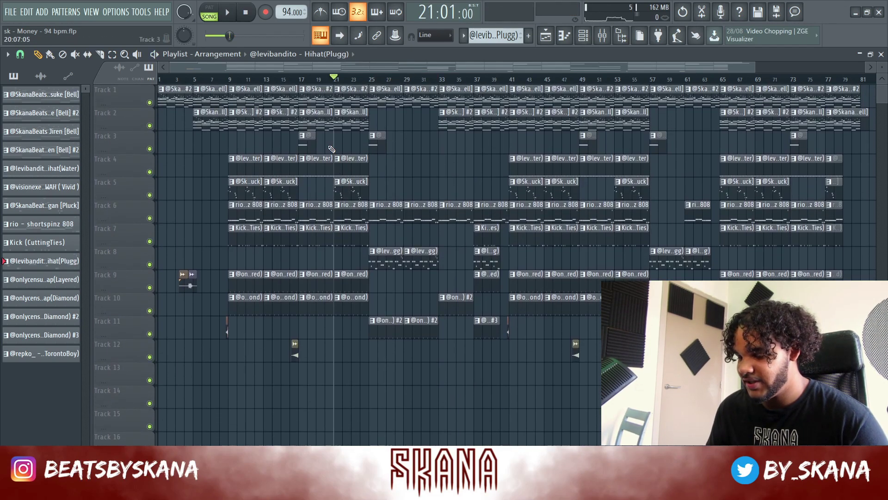